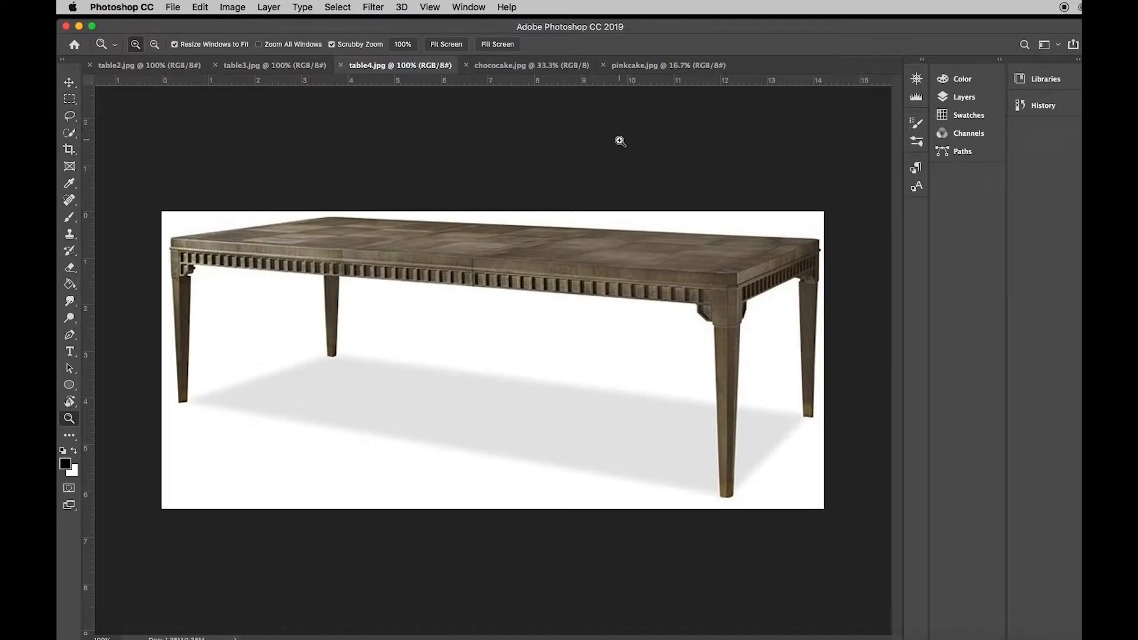
# - Look through the open table and cake images one by one
pyautogui.click(161, 67)
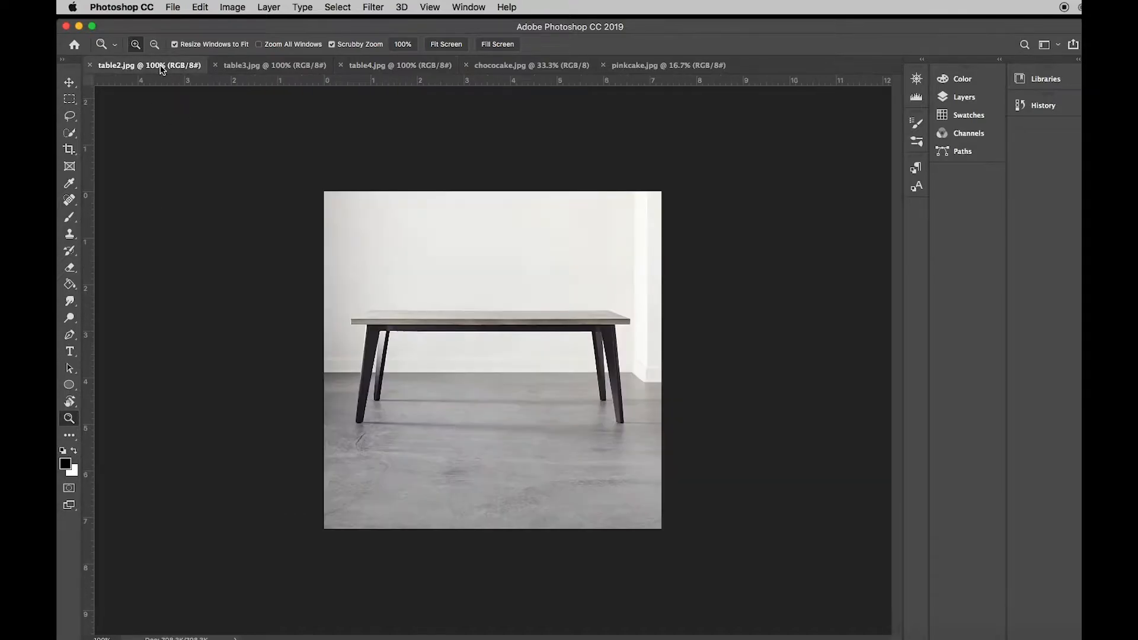
pyautogui.click(308, 67)
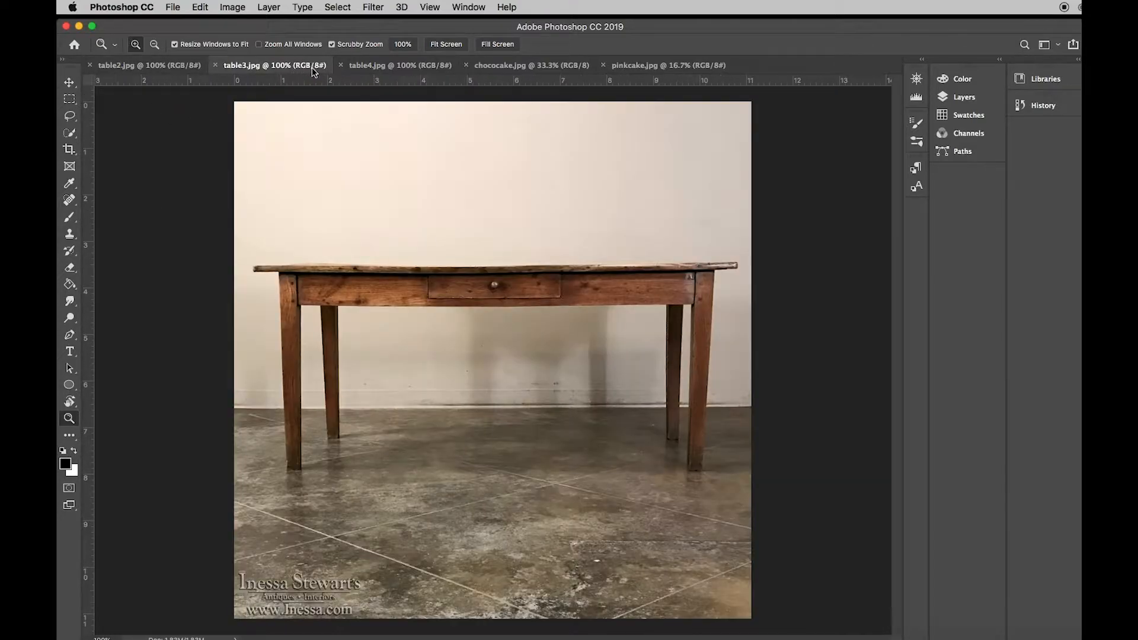
pyautogui.click(422, 71)
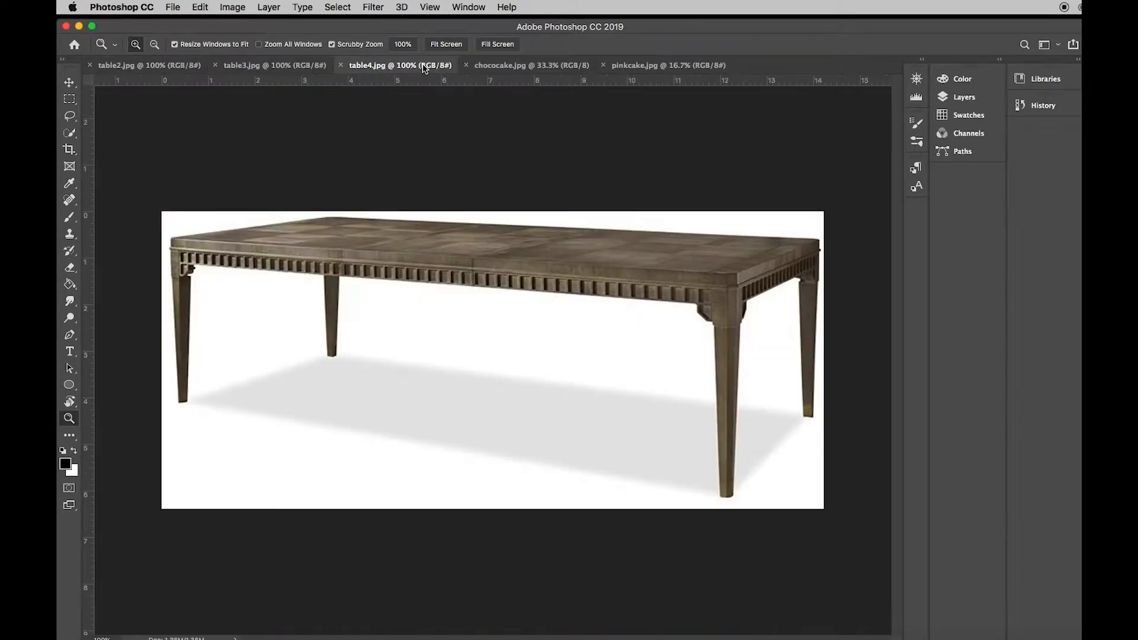
pyautogui.click(529, 67)
pyautogui.click(689, 66)
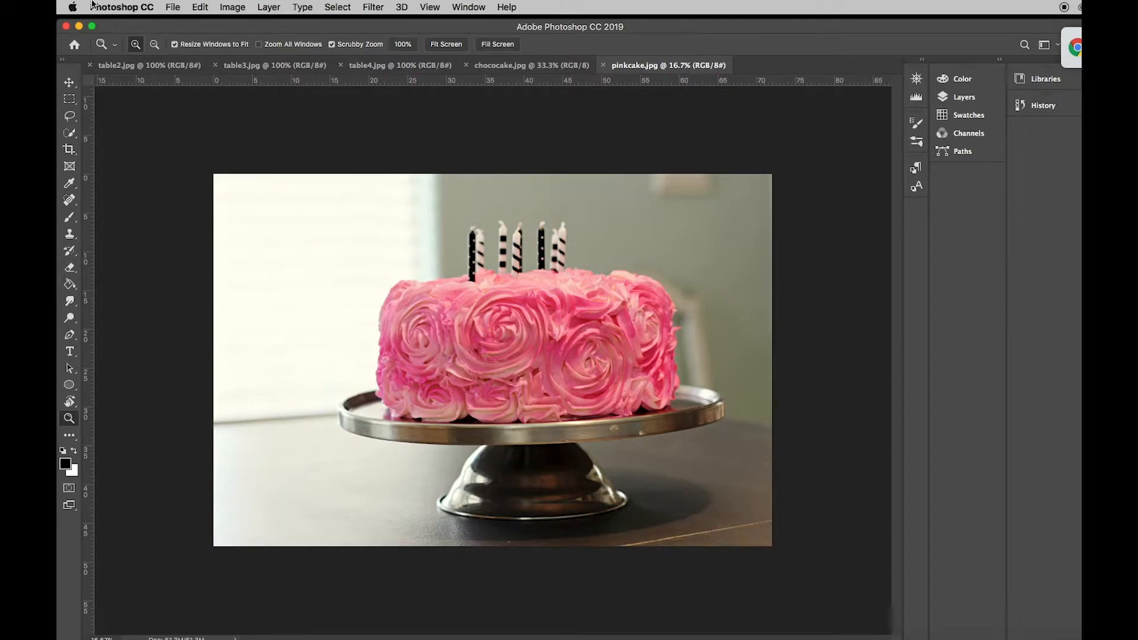
# - Create a new Web Large document of 1920 x 1080 pixels with a transparent background
pyautogui.click(172, 6)
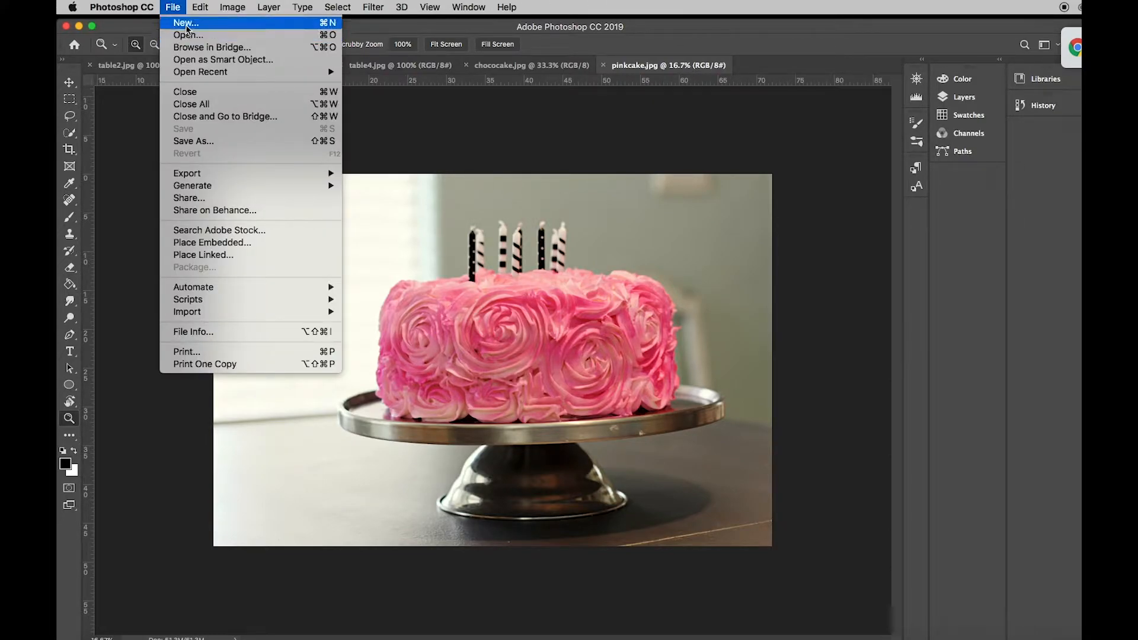
pyautogui.click(187, 25)
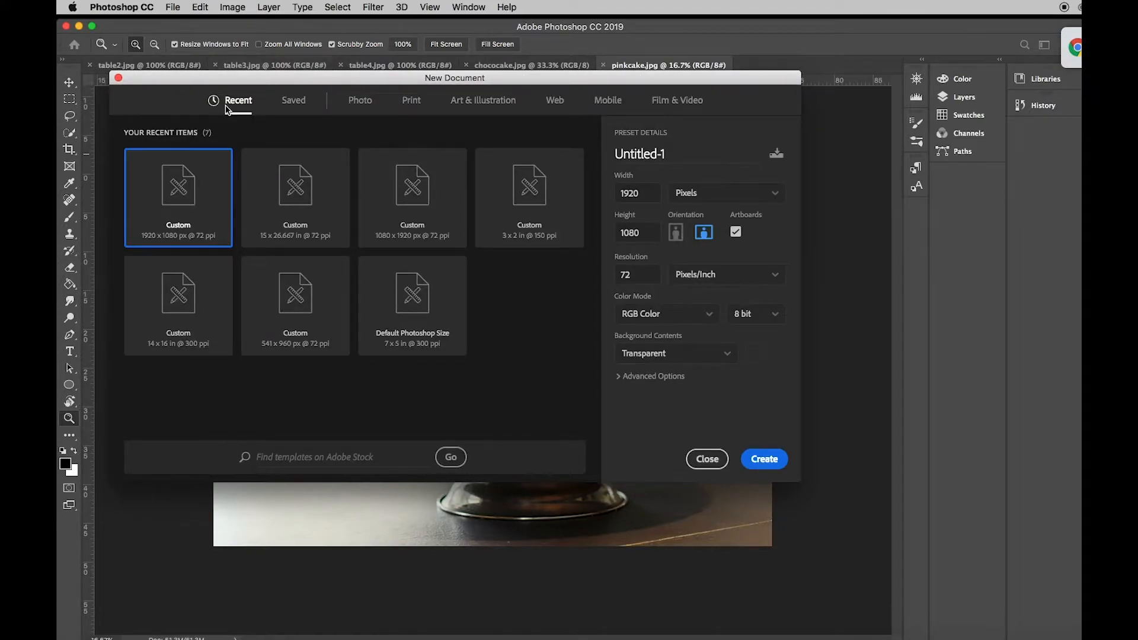
pyautogui.click(555, 102)
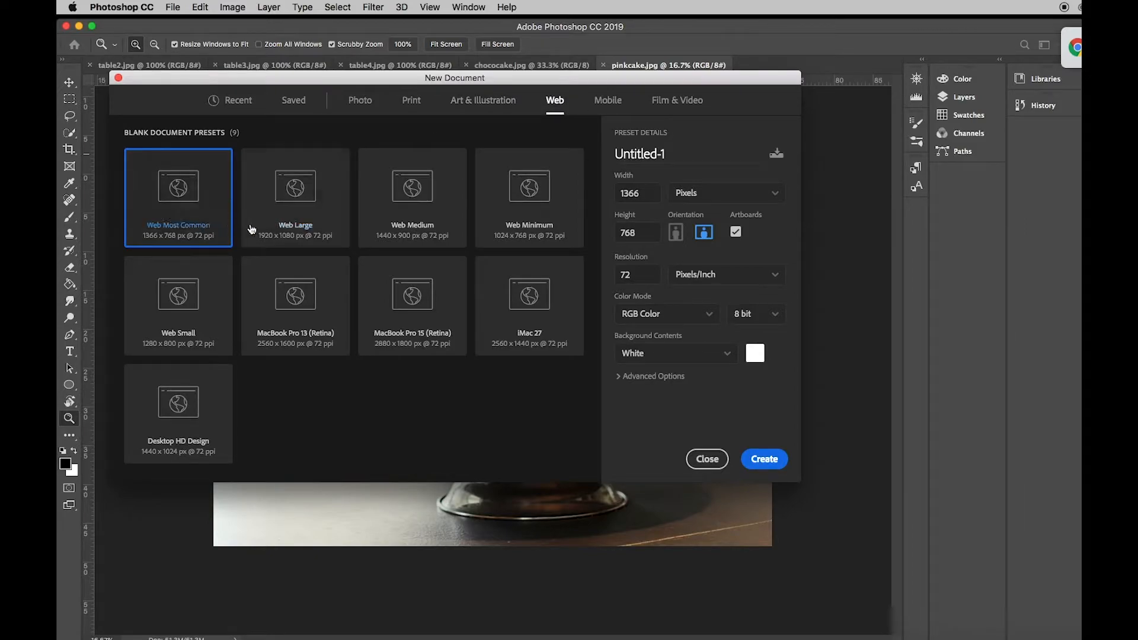
pyautogui.click(281, 231)
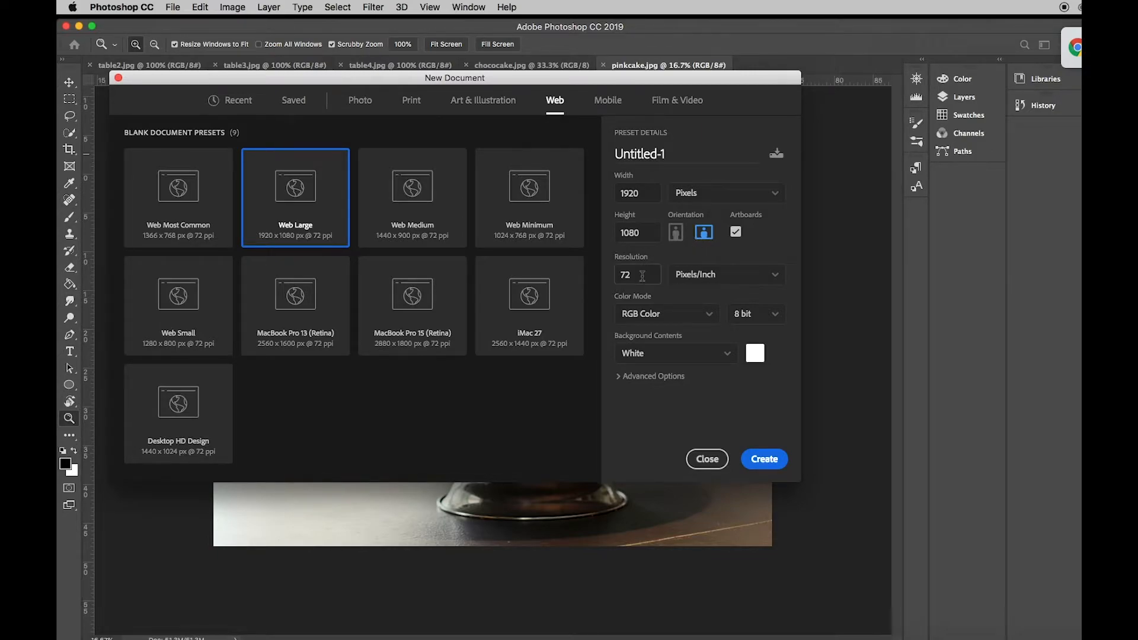
pyautogui.click(732, 358)
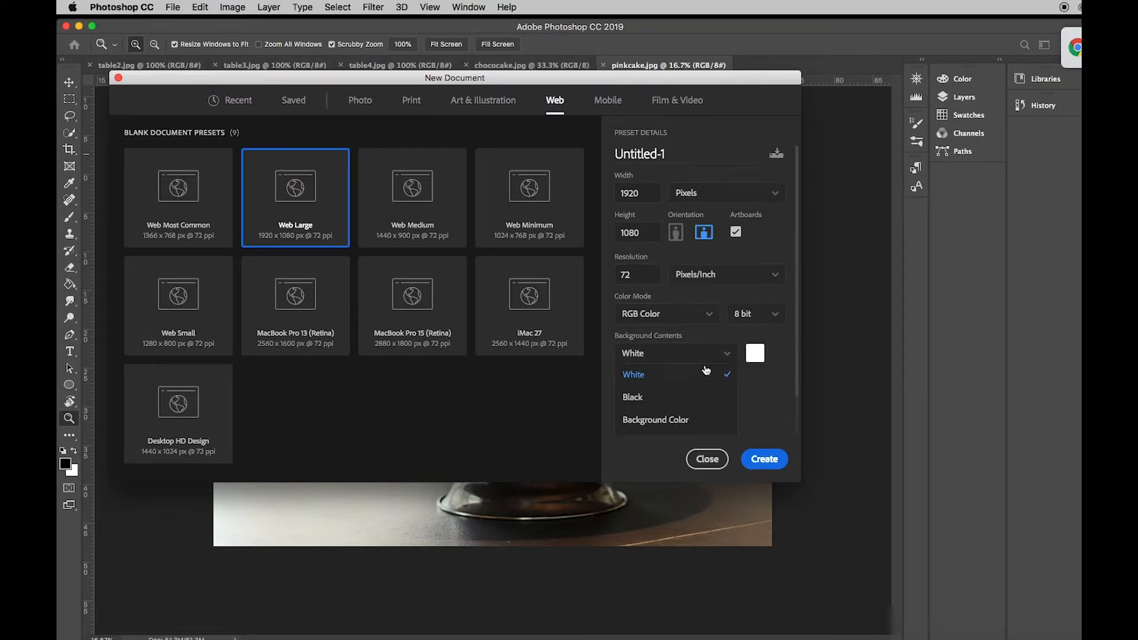
pyautogui.scroll(-2, 706, 371)
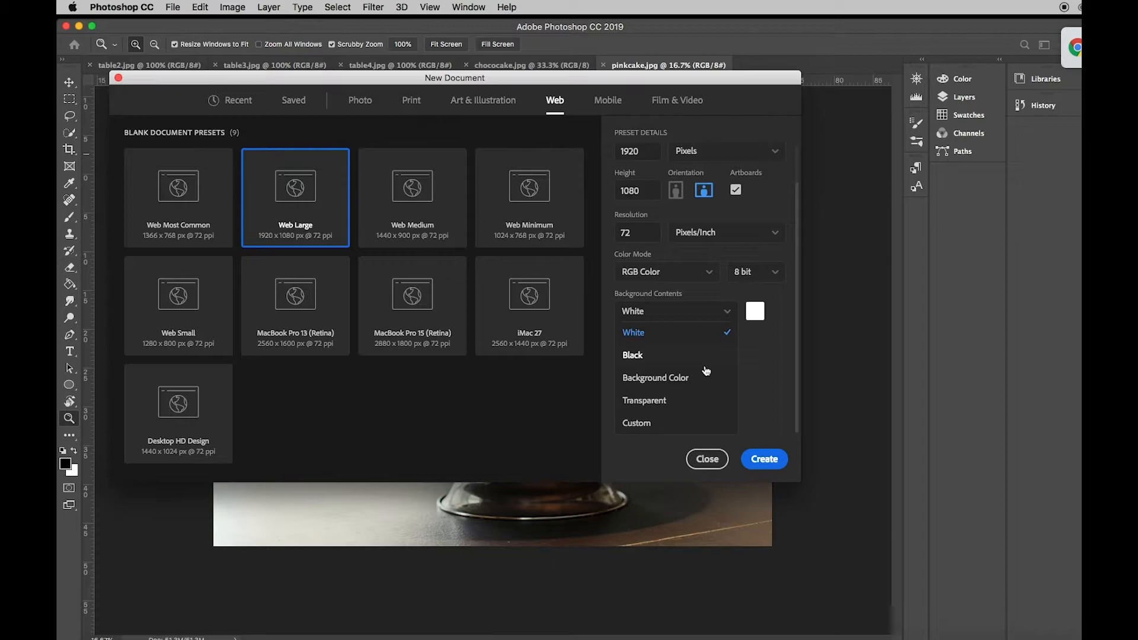
pyautogui.click(657, 401)
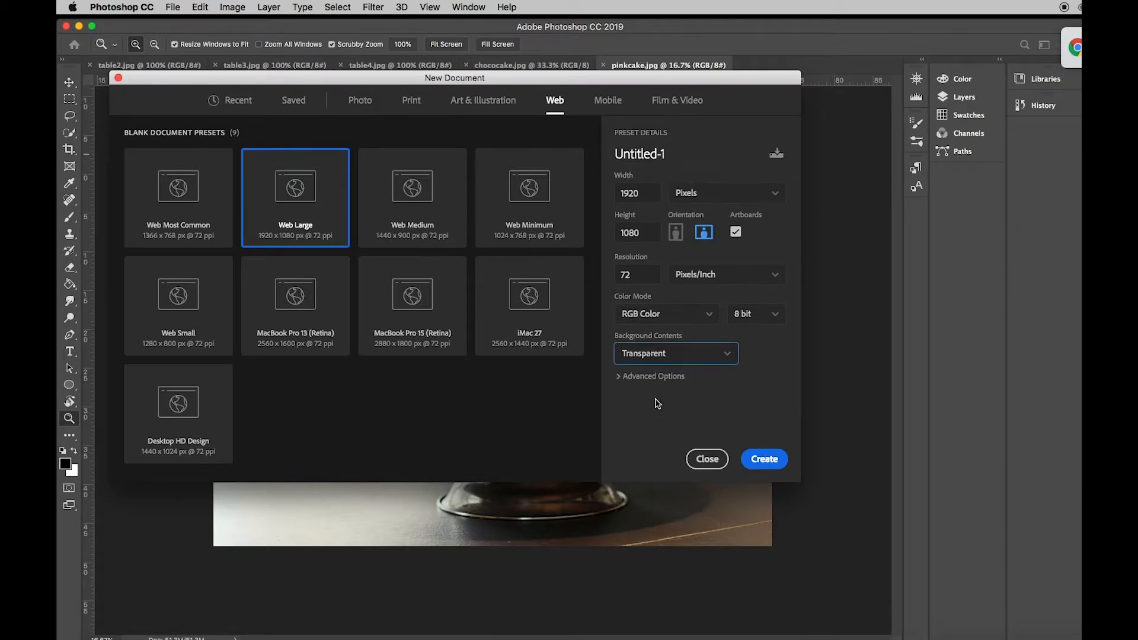
pyautogui.click(765, 460)
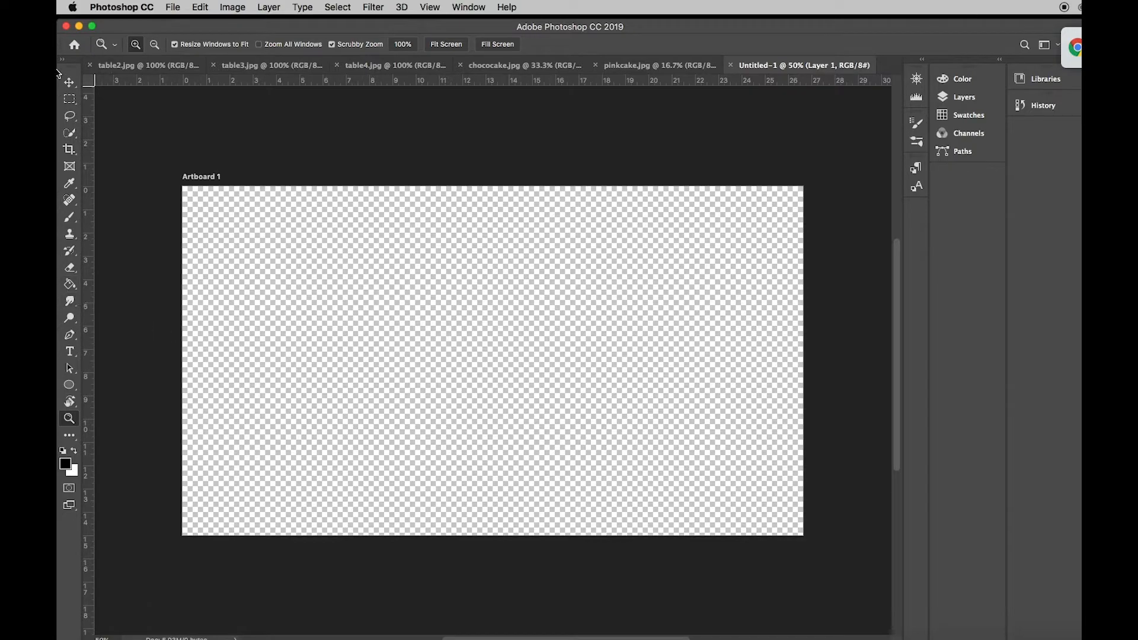
# - Fill the artboard's layer with black using the Paint Bucket tool
pyautogui.click(72, 289)
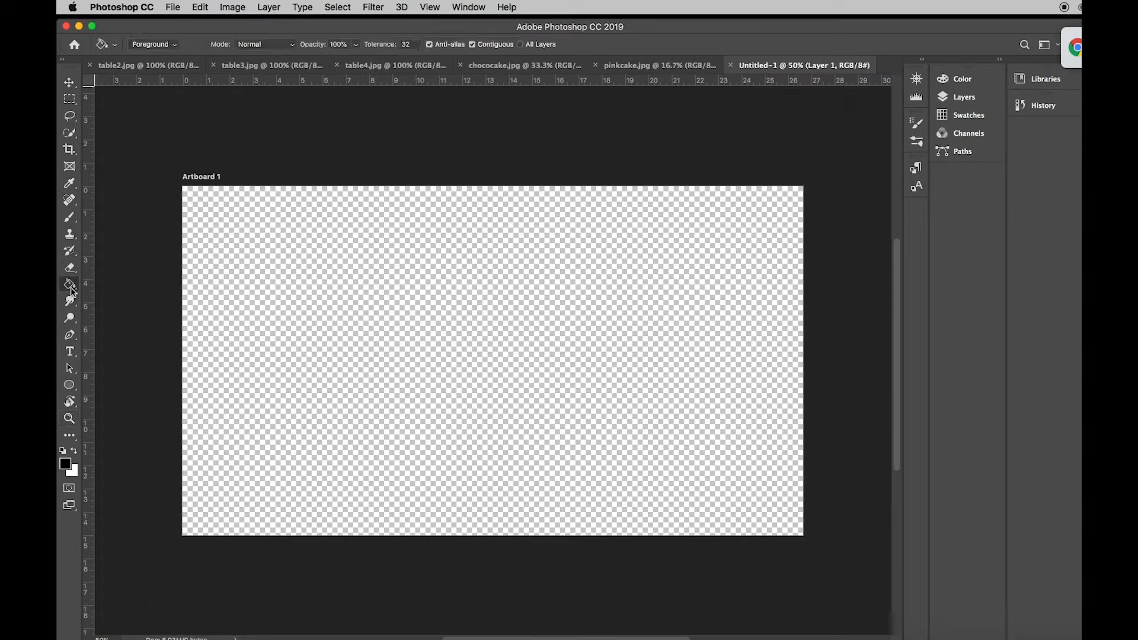
pyautogui.rightClick(71, 290)
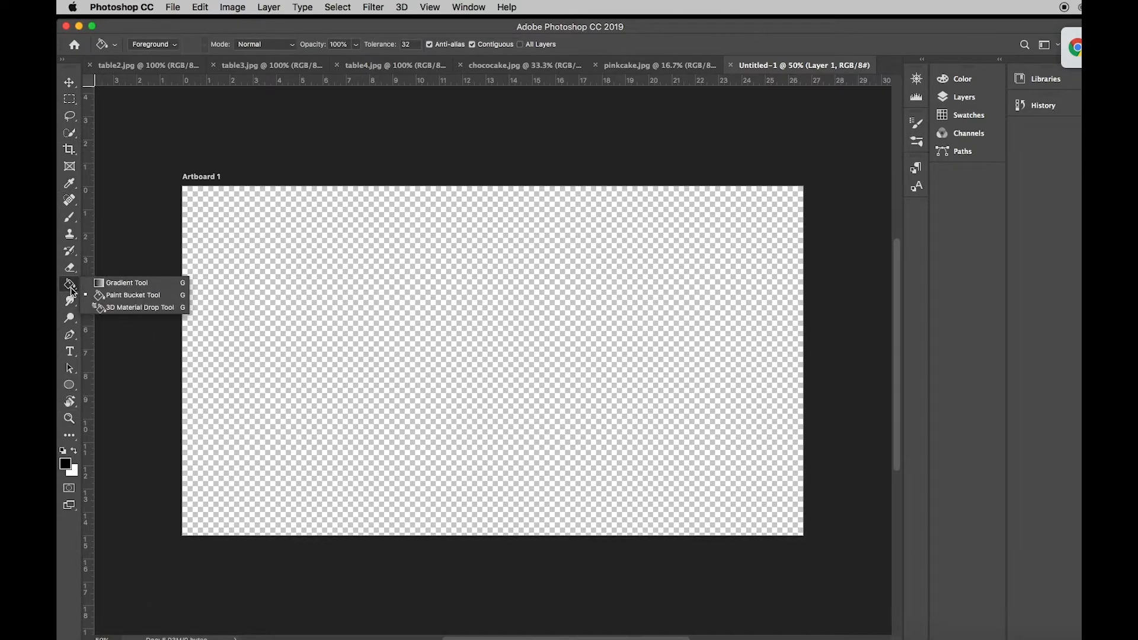
pyautogui.click(125, 285)
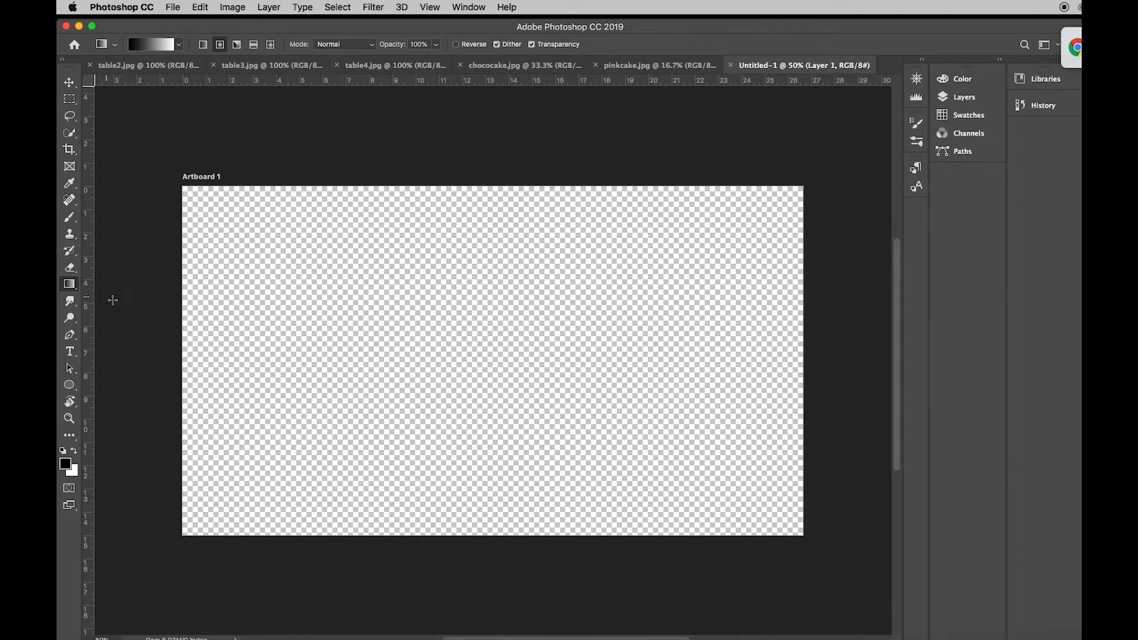
pyautogui.click(74, 289)
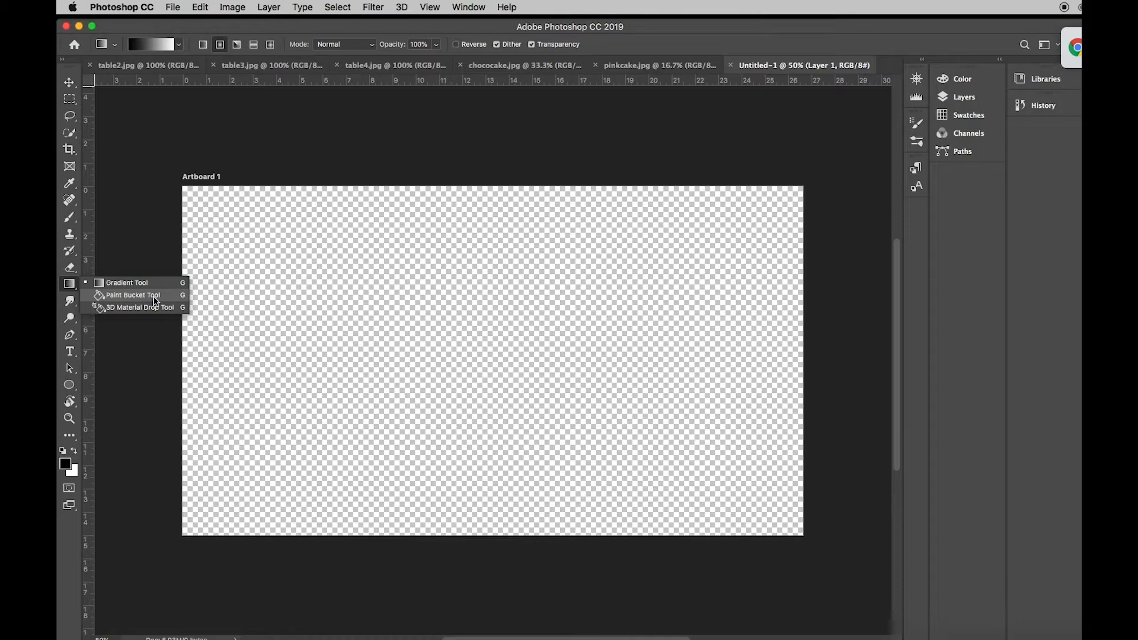
pyautogui.click(156, 301)
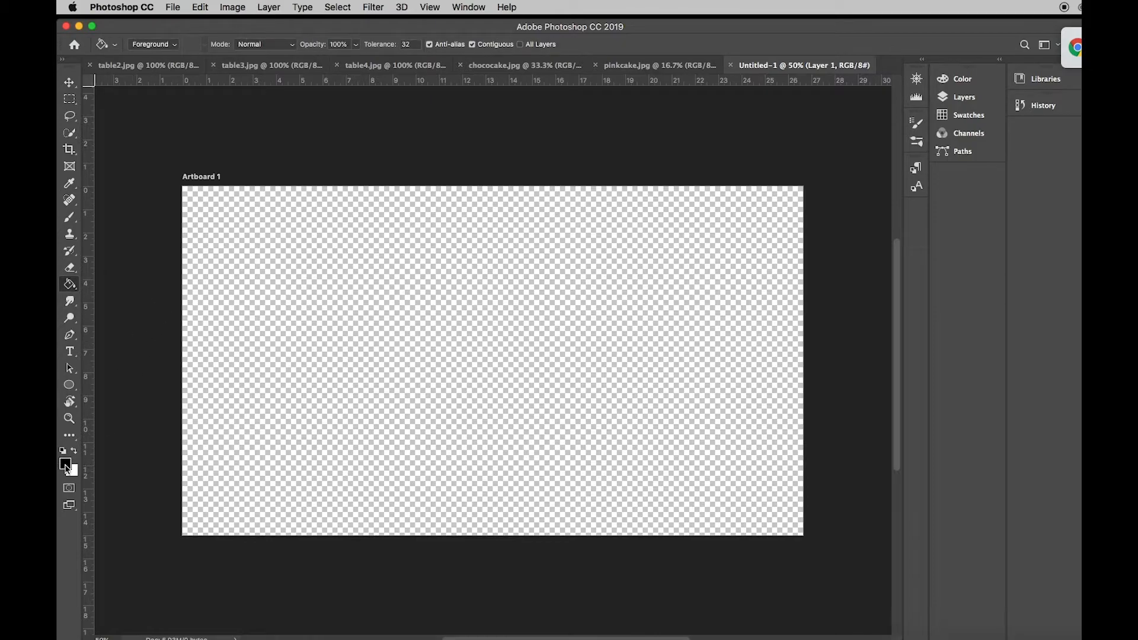
pyautogui.click(492, 375)
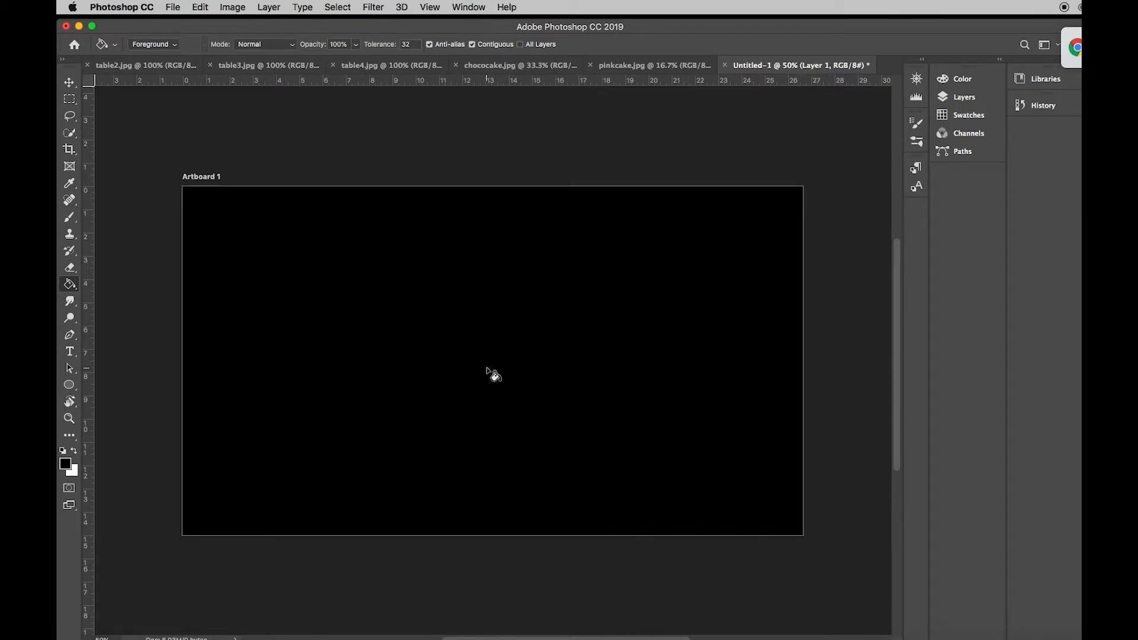
pyautogui.click(964, 102)
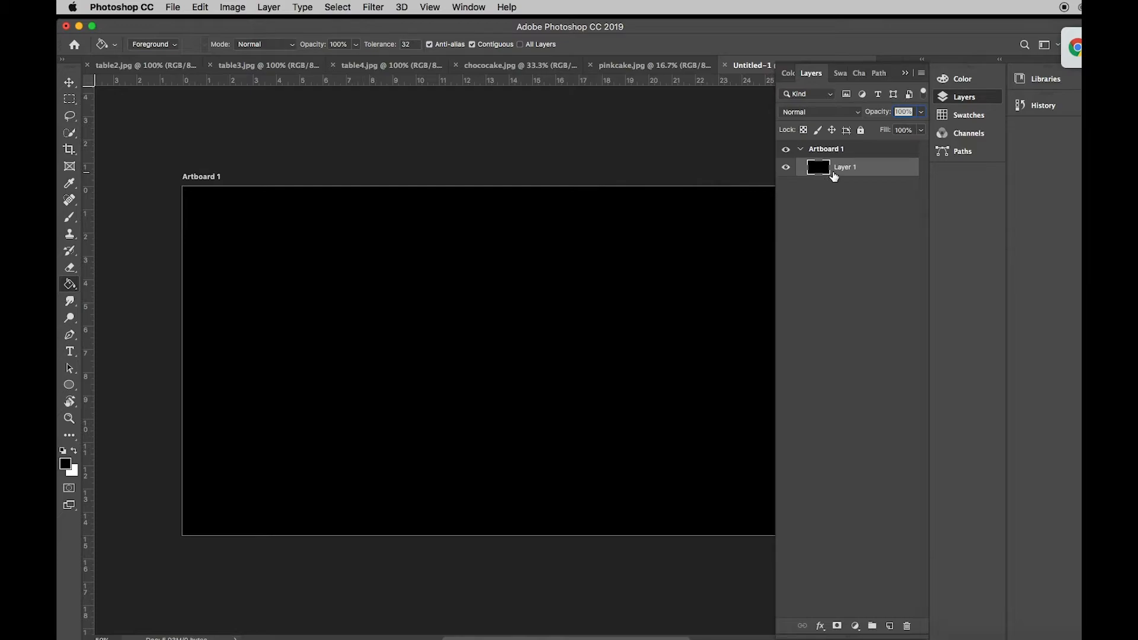
# - Select the whole table in table4.jpg with the Quick Selection tool in add-to-selection mode
pyautogui.click(385, 67)
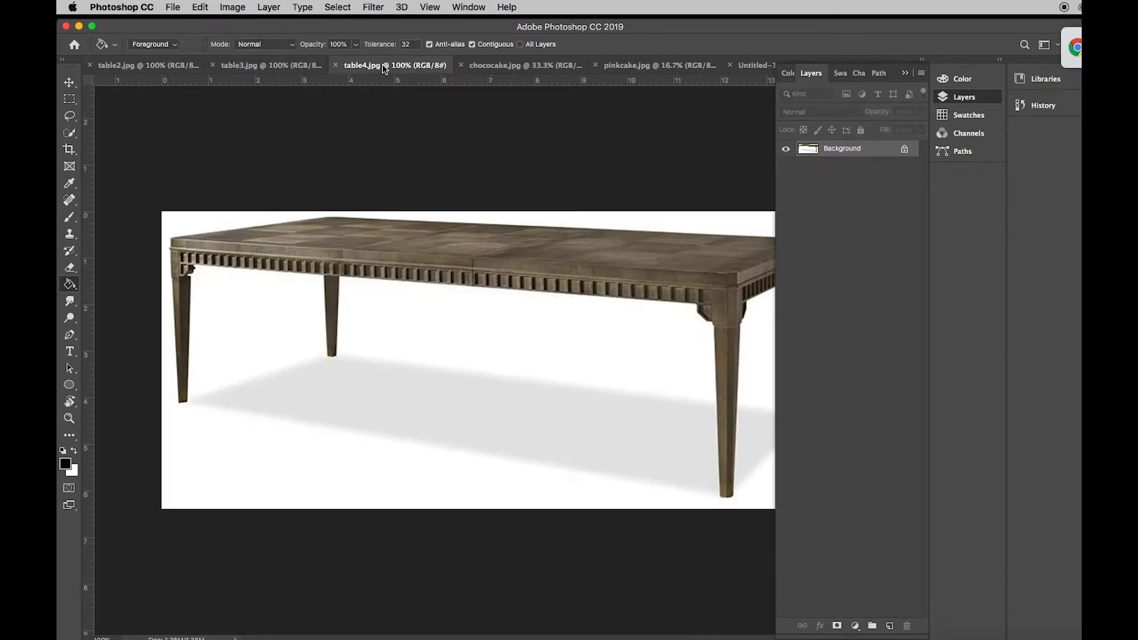
pyautogui.click(906, 73)
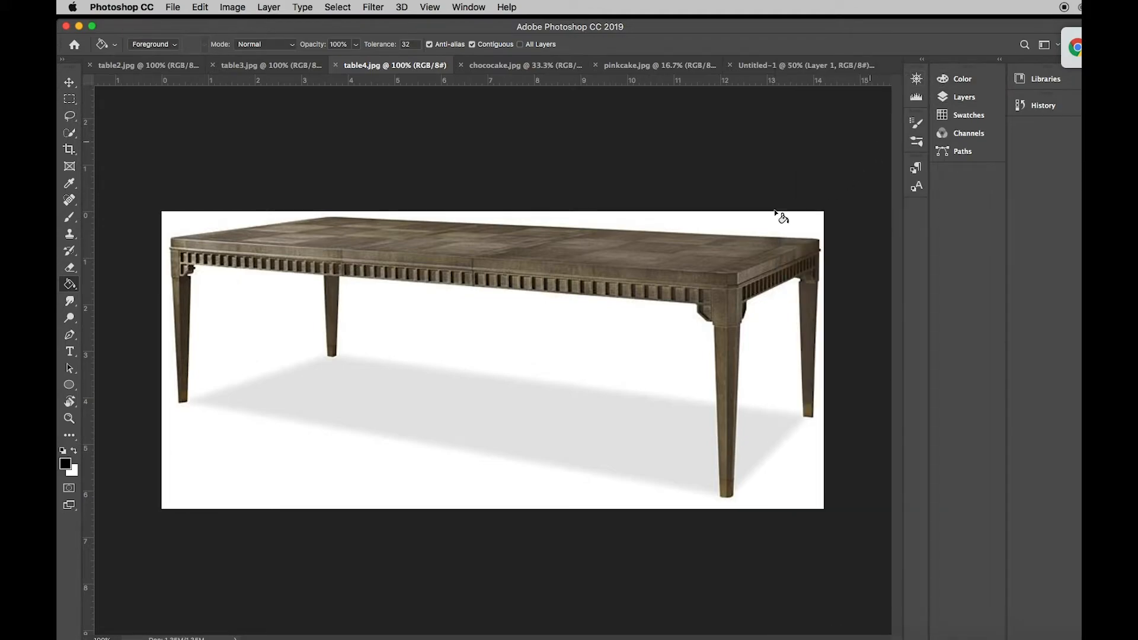
pyautogui.click(76, 141)
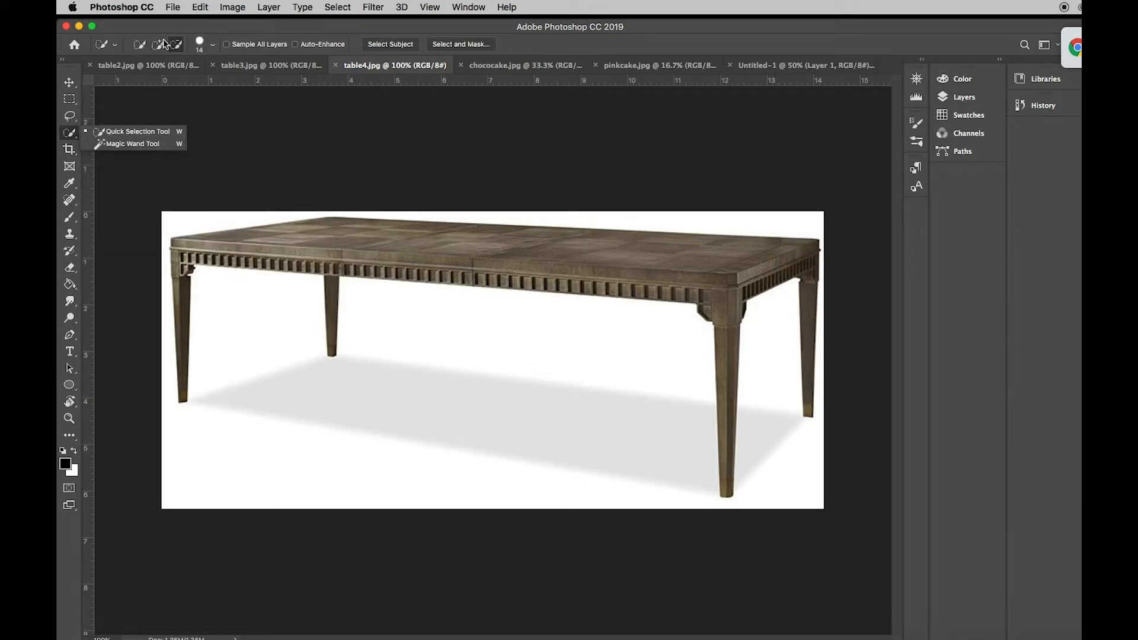
pyautogui.click(141, 45)
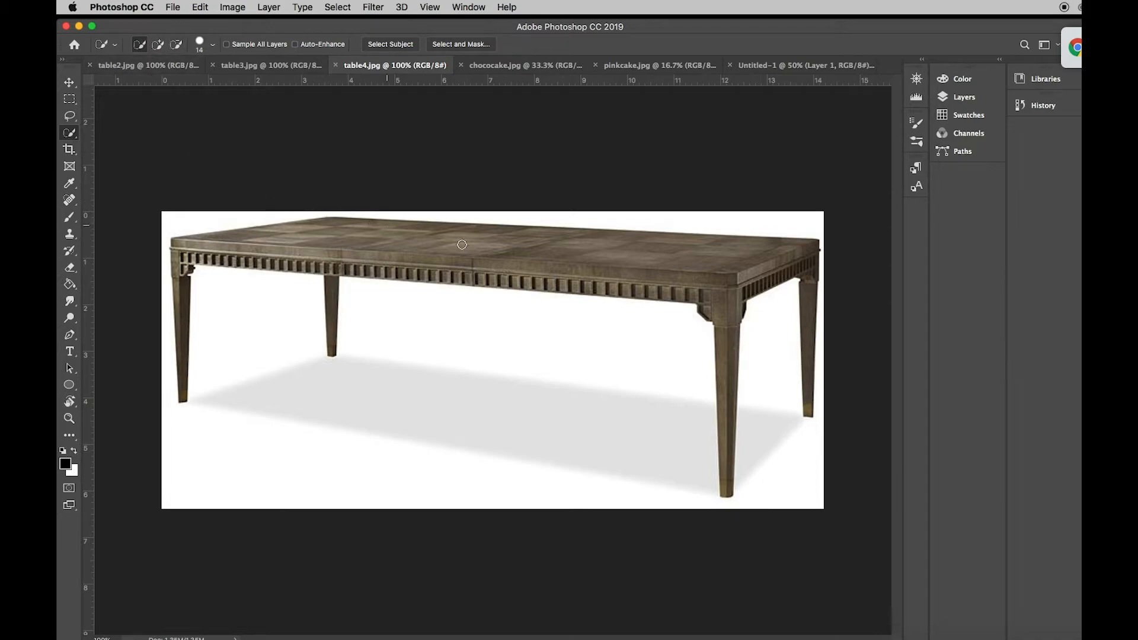
pyautogui.moveTo(648, 259)
pyautogui.mouseDown()
pyautogui.moveTo(741, 260)
pyautogui.moveTo(205, 252)
pyautogui.moveTo(186, 254)
pyautogui.moveTo(181, 294)
pyautogui.mouseUp()
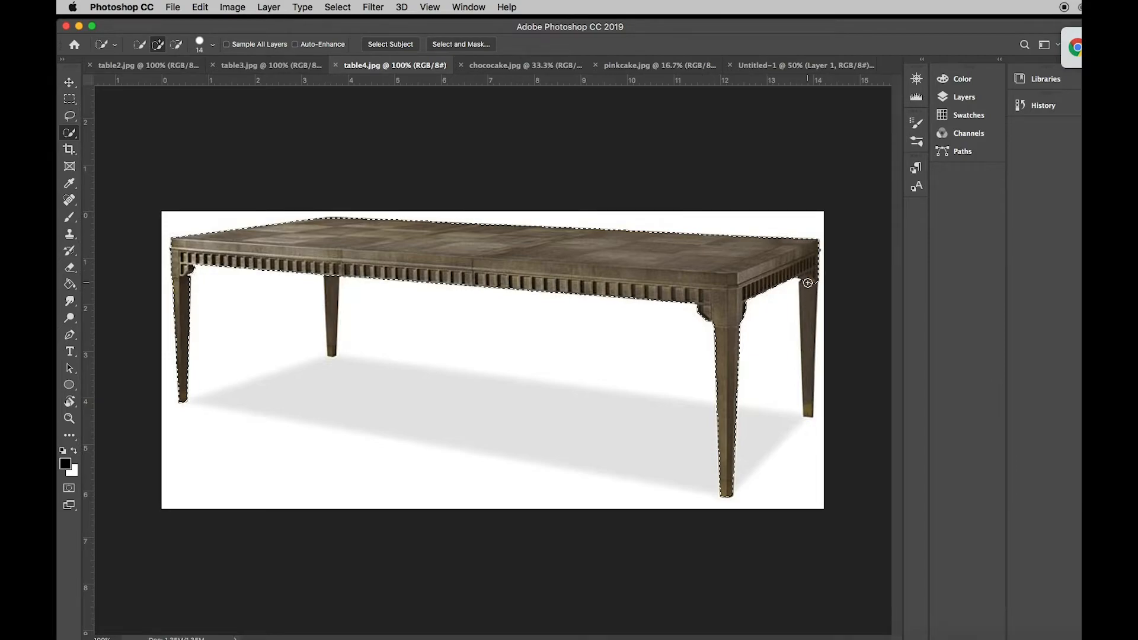
pyautogui.moveTo(804, 279); pyautogui.dragTo(808, 303)
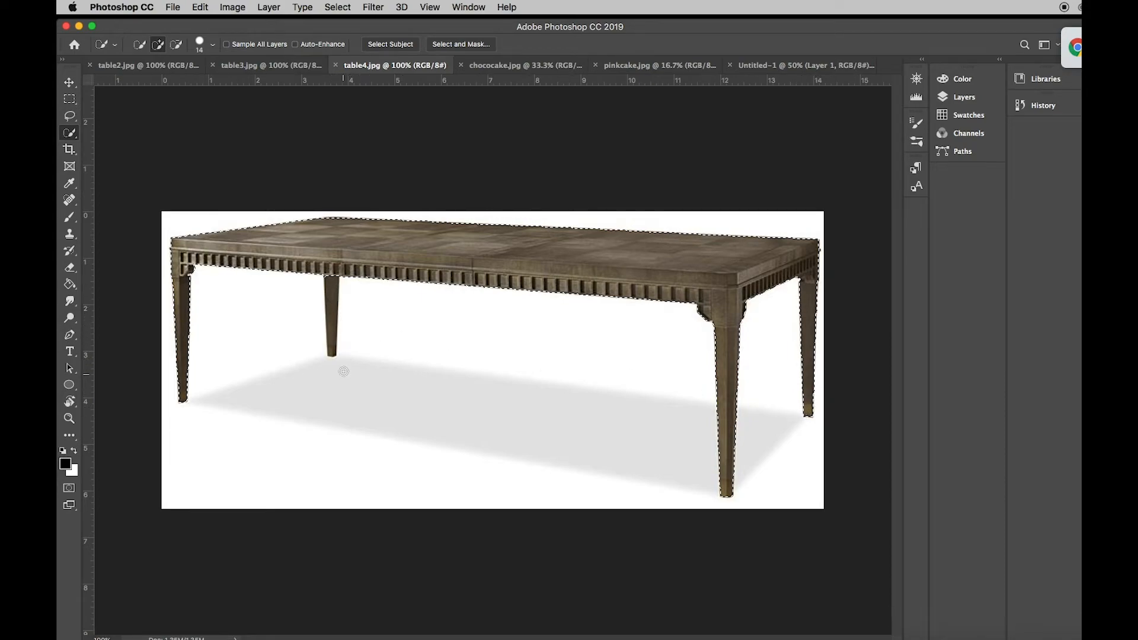
pyautogui.moveTo(337, 283)
pyautogui.mouseDown()
pyautogui.moveTo(345, 390)
pyautogui.moveTo(338, 358)
pyautogui.mouseUp()
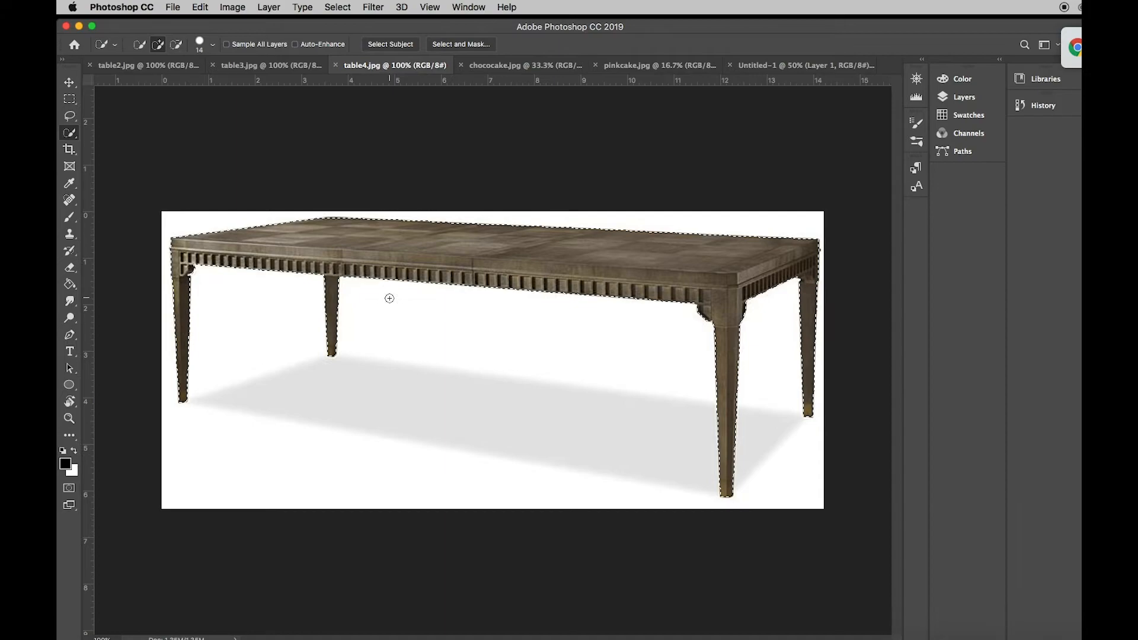
# - Copy the selected table and paste it into the new Untitled-1 document
pyautogui.click(201, 7)
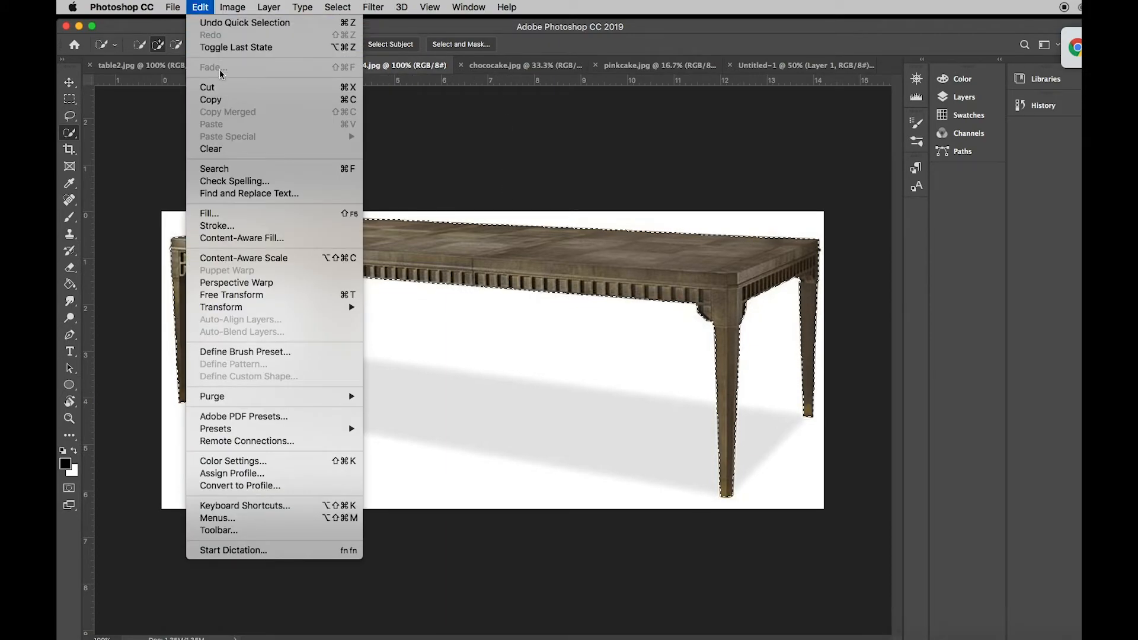
pyautogui.click(218, 104)
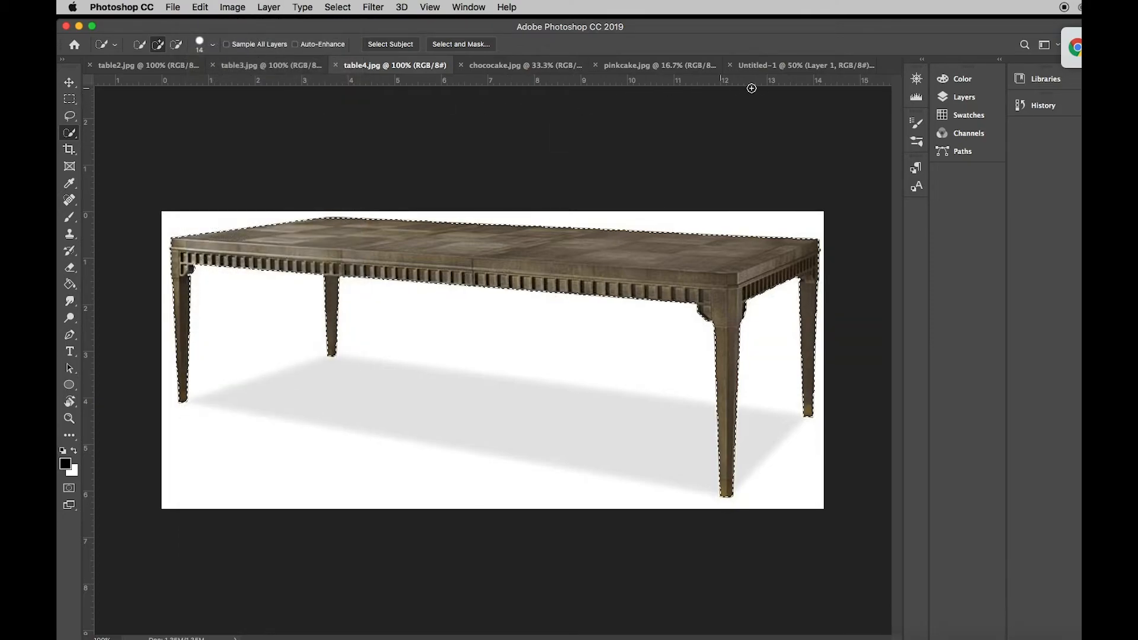
pyautogui.click(795, 67)
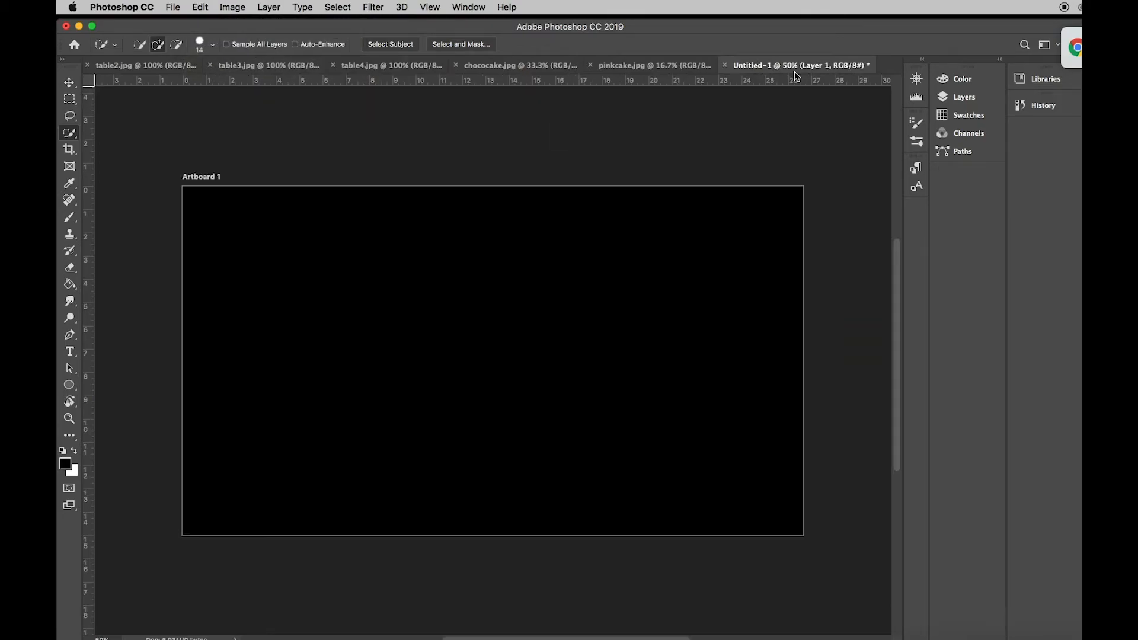
pyautogui.click(204, 7)
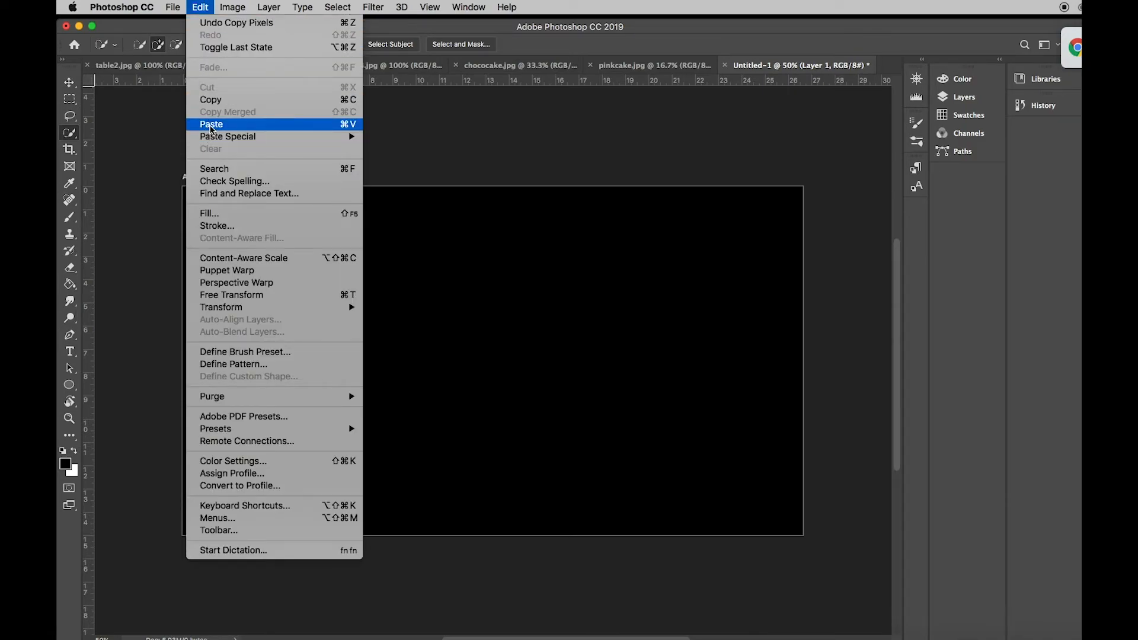
pyautogui.click(212, 125)
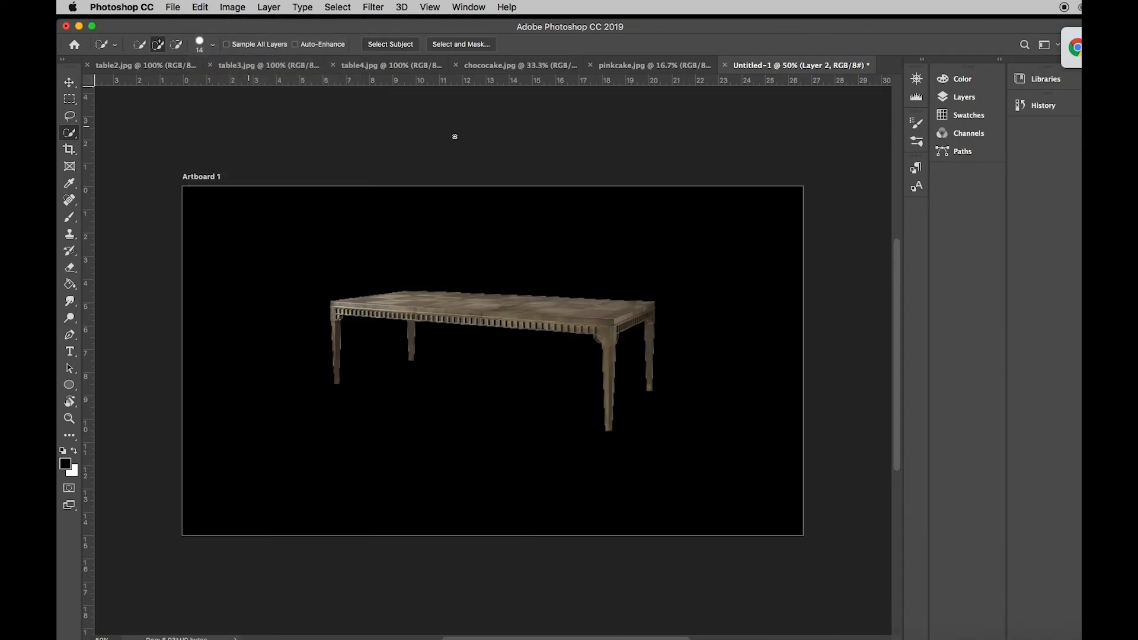
# - Move the pasted table layer below the black layer, then hide and show the black layer
pyautogui.click(965, 97)
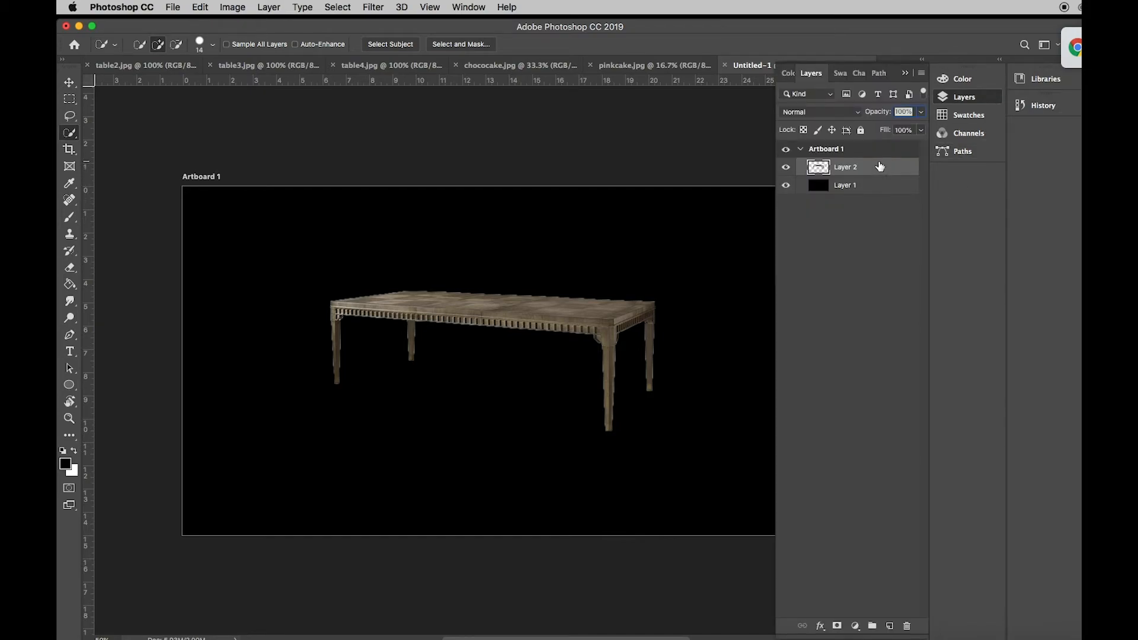
pyautogui.moveTo(879, 166); pyautogui.dragTo(875, 186)
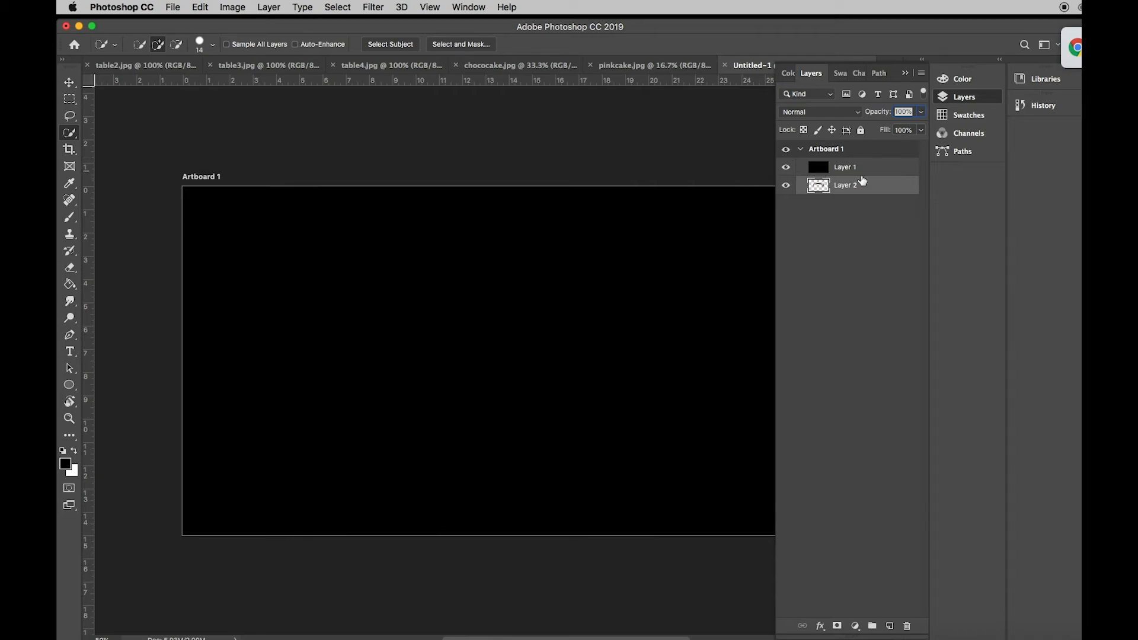
pyautogui.click(786, 168)
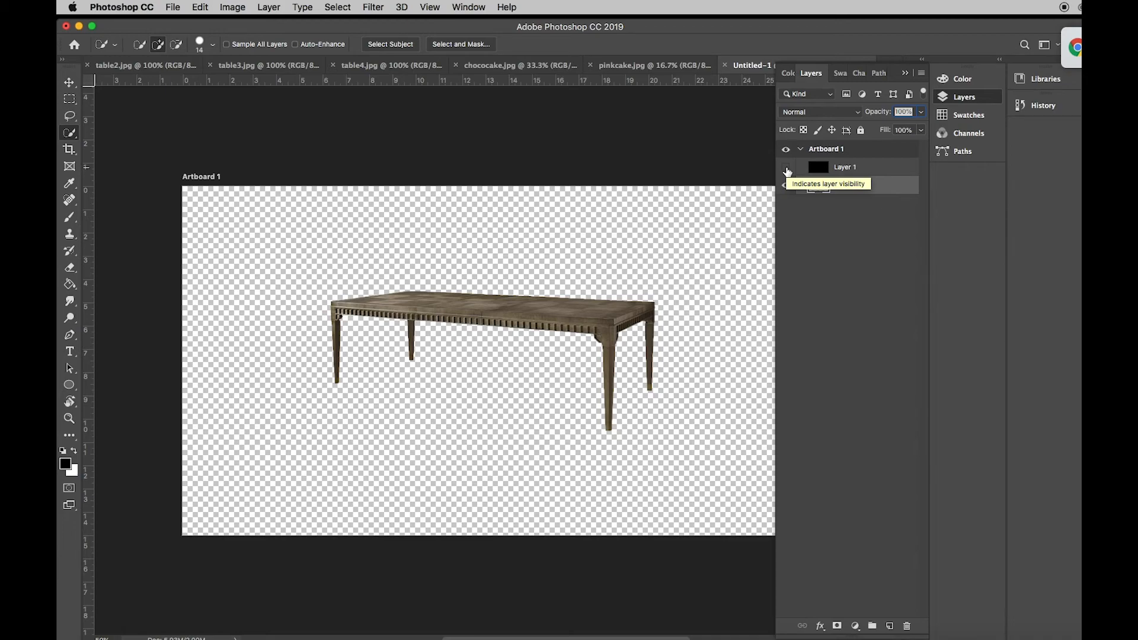
pyautogui.click(786, 169)
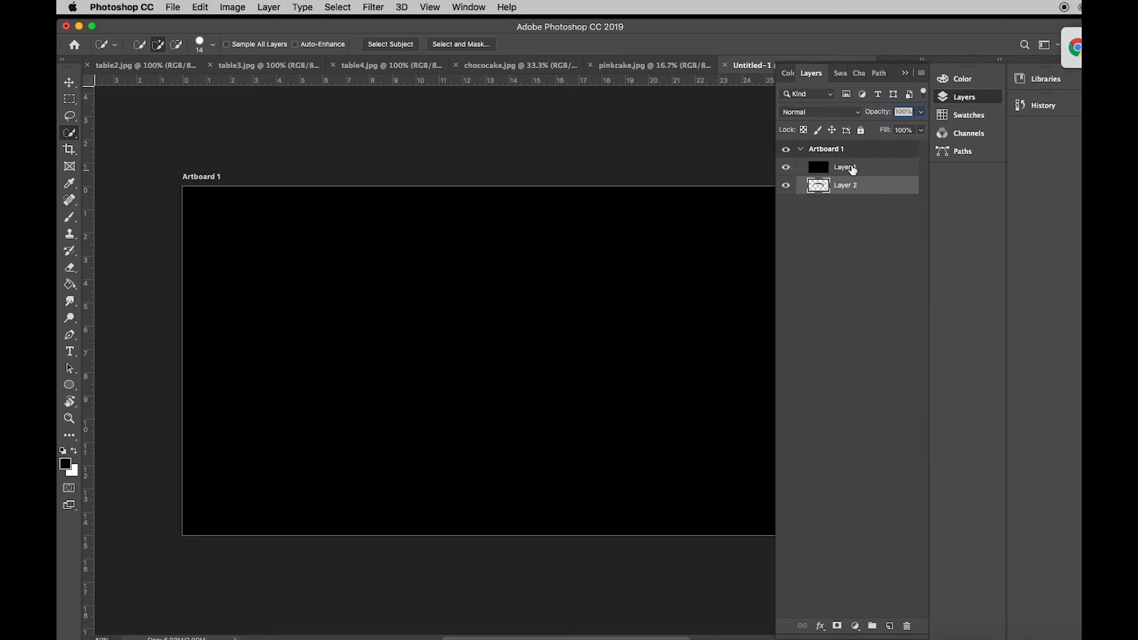
# - Move the table layer above the black layer and reposition the table lower and to the right on the artboard
pyautogui.moveTo(865, 169); pyautogui.dragTo(861, 196)
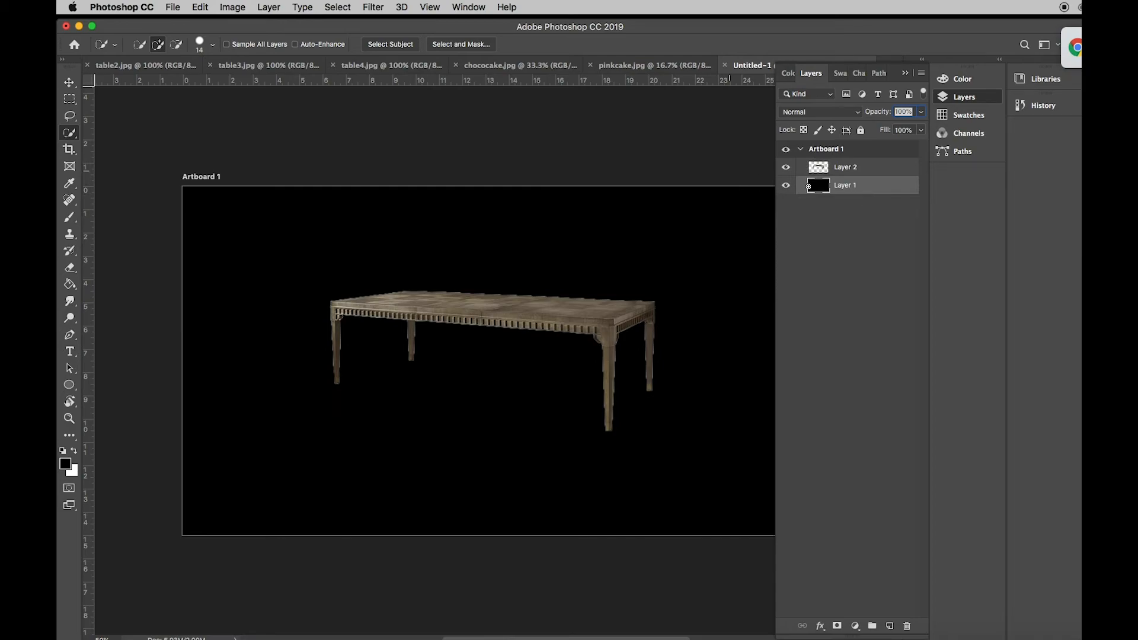
pyautogui.click(69, 81)
pyautogui.moveTo(521, 300); pyautogui.dragTo(549, 361)
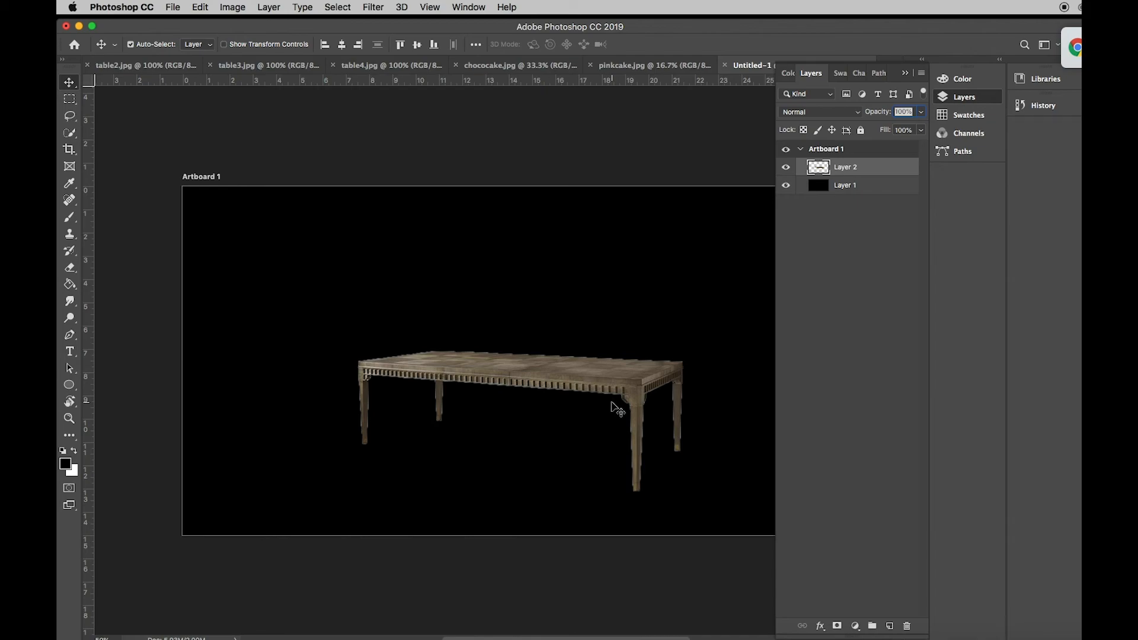
# - Erase a stroke across the tabletop with the Eraser tool, then undo the erasing
pyautogui.hscroll(5, 617, 409)
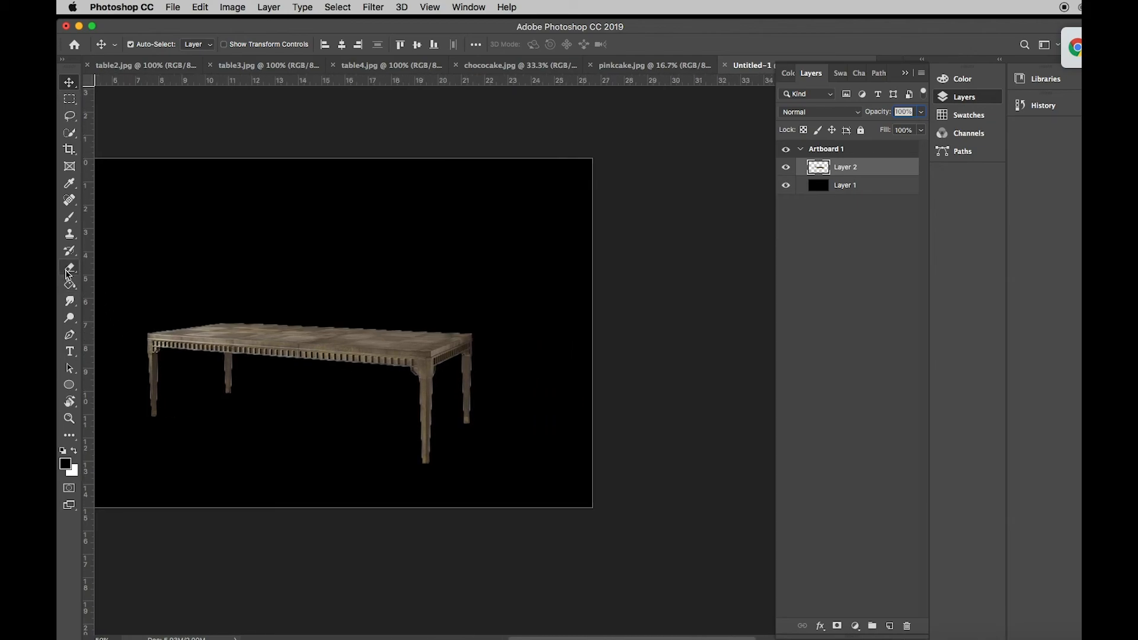
pyautogui.click(69, 274)
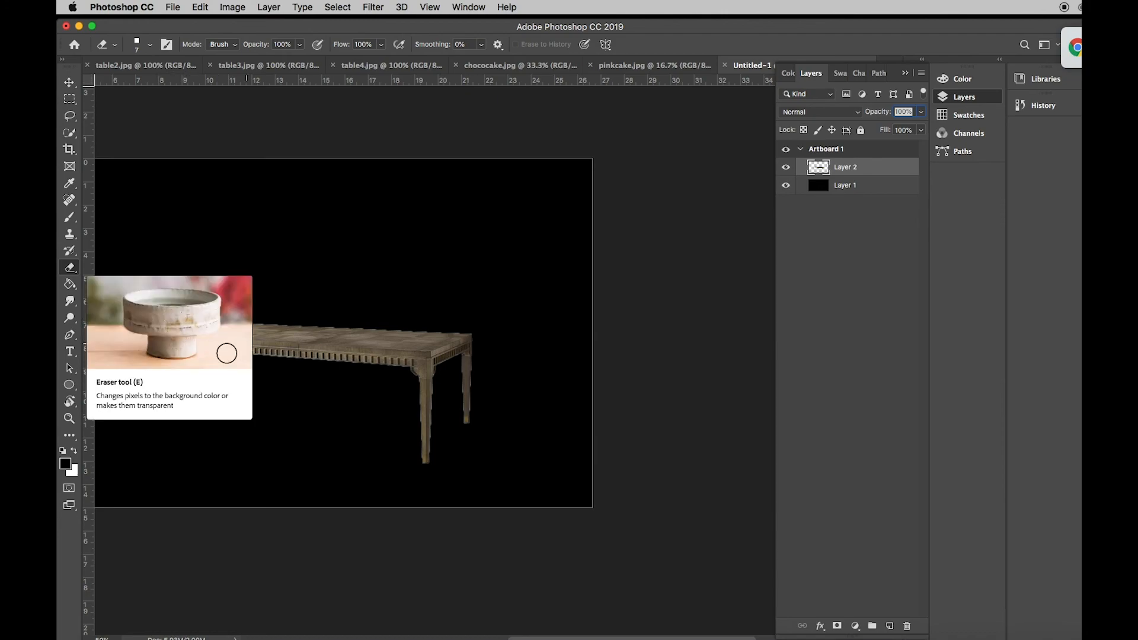
pyautogui.moveTo(253, 335); pyautogui.dragTo(454, 358)
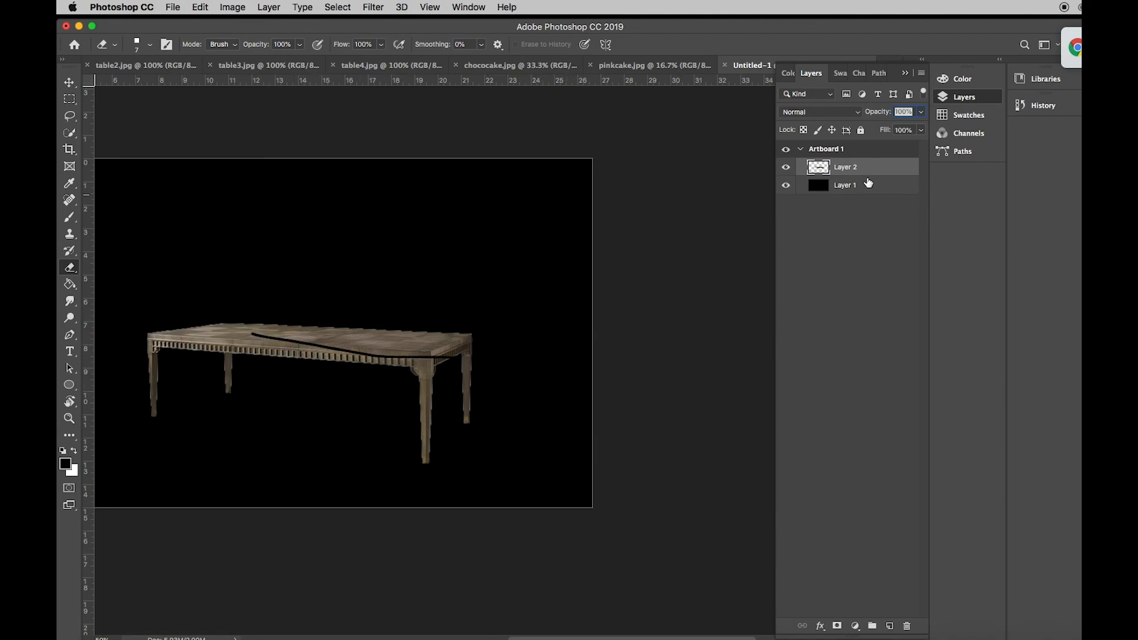
pyautogui.click(211, 7)
pyautogui.click(207, 21)
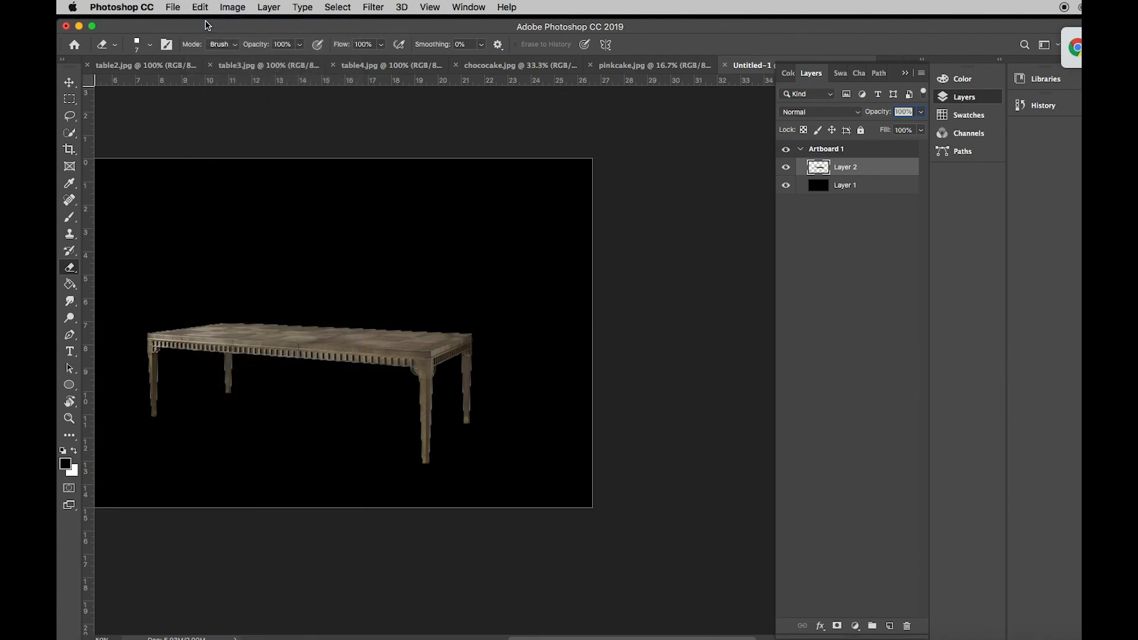